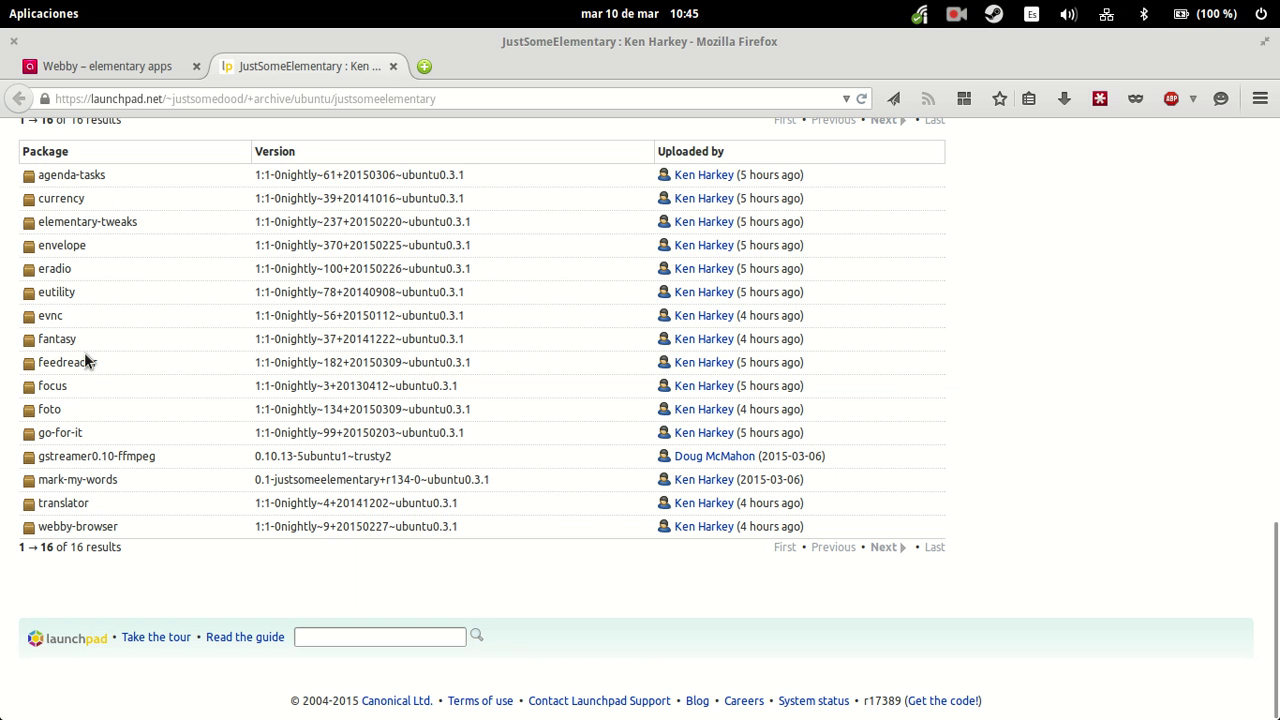
- Switch Firefox to the 'Webby – elementary apps' tab
left_click(100, 70)
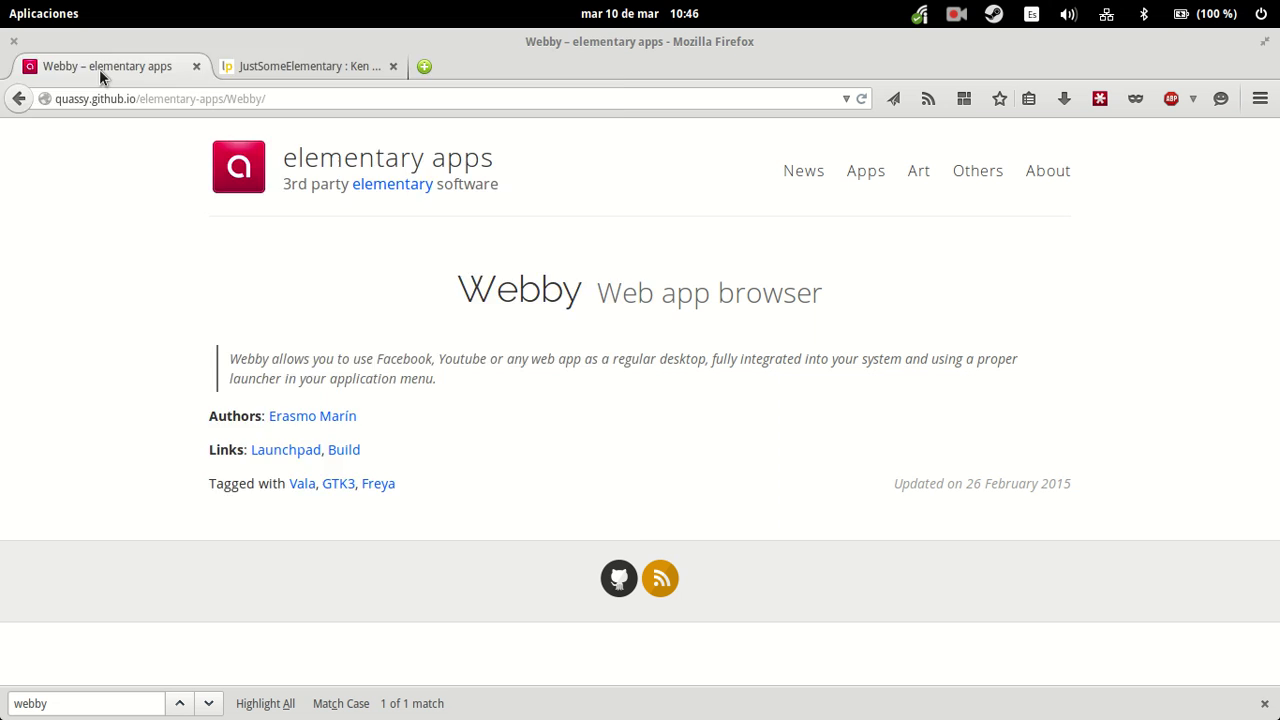
- Launch Webby from the application launcher
key("super")
type("webby")
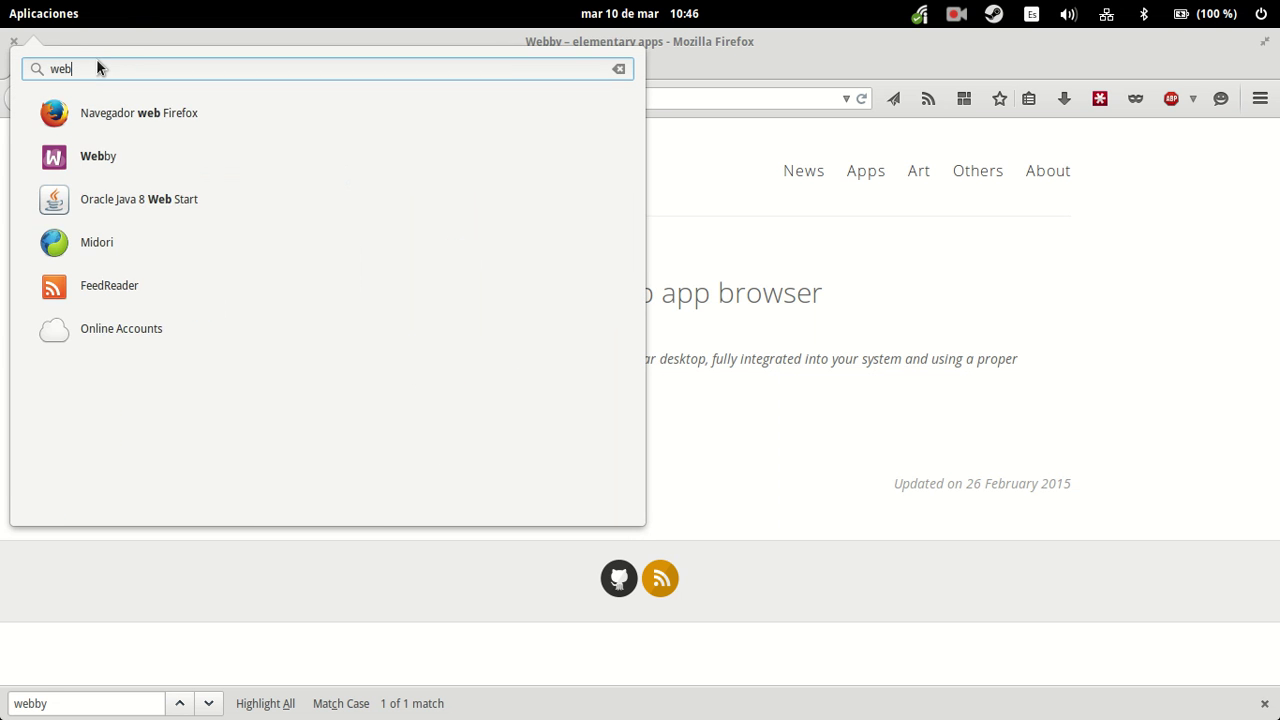
left_click(73, 122)
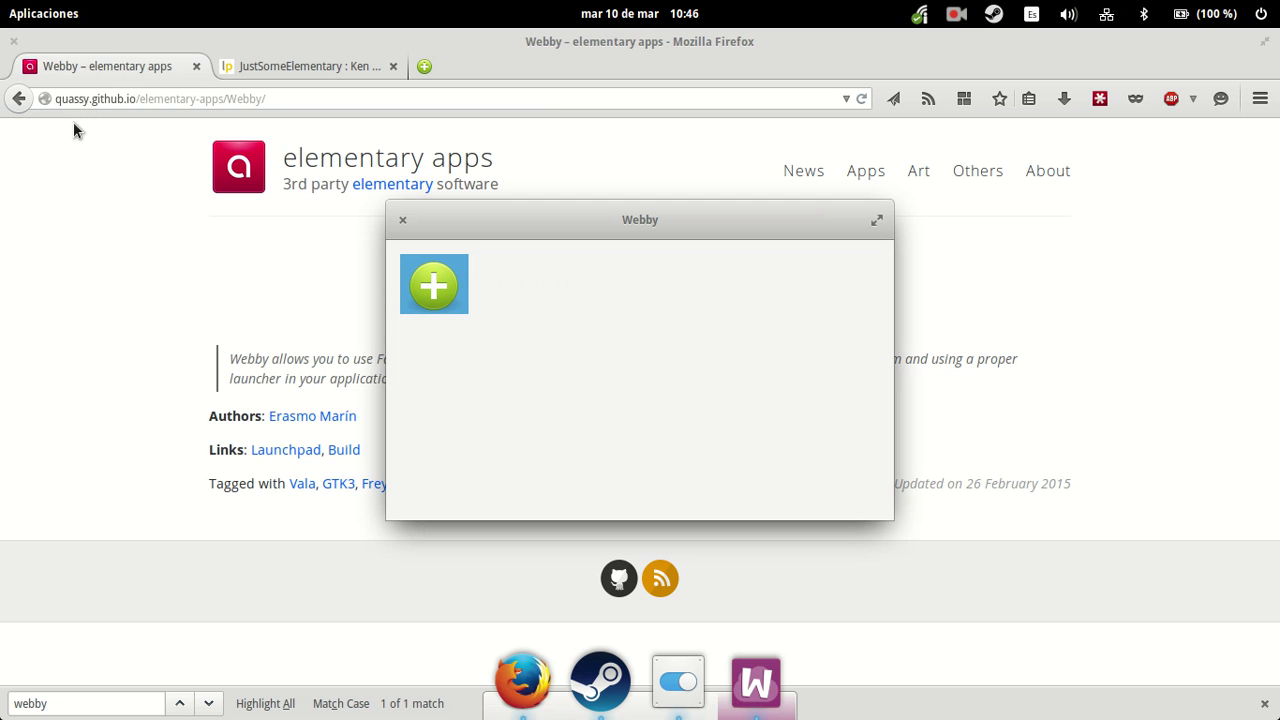
- Load youtube.com in a new Firefox tab, copy its address, and return to the Webby page
left_click(422, 64)
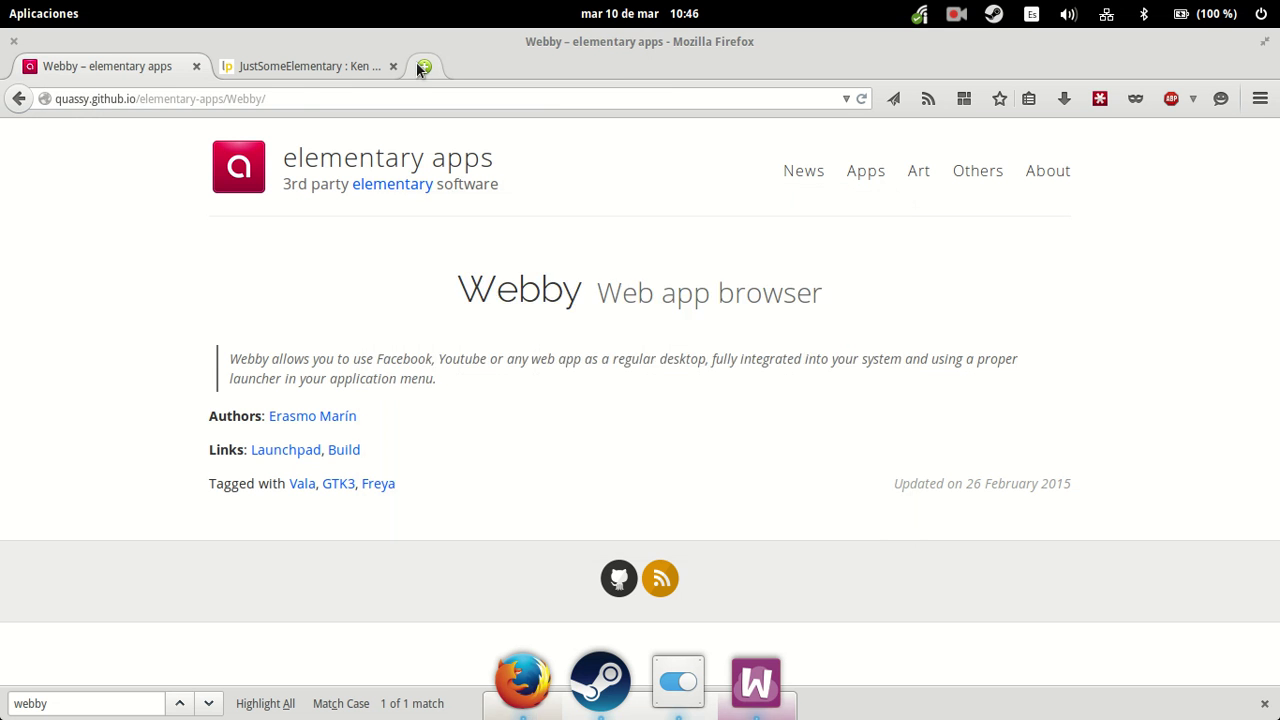
left_click(420, 63)
type("youtube.com/")
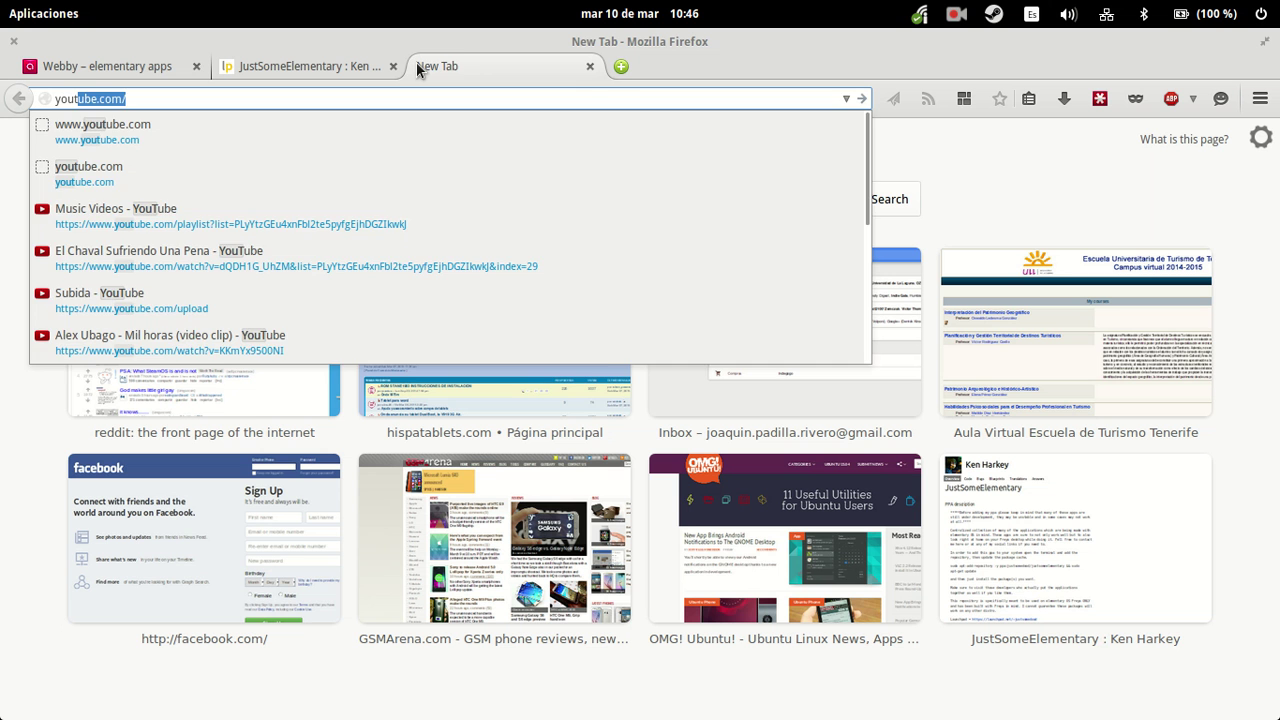
key("Return")
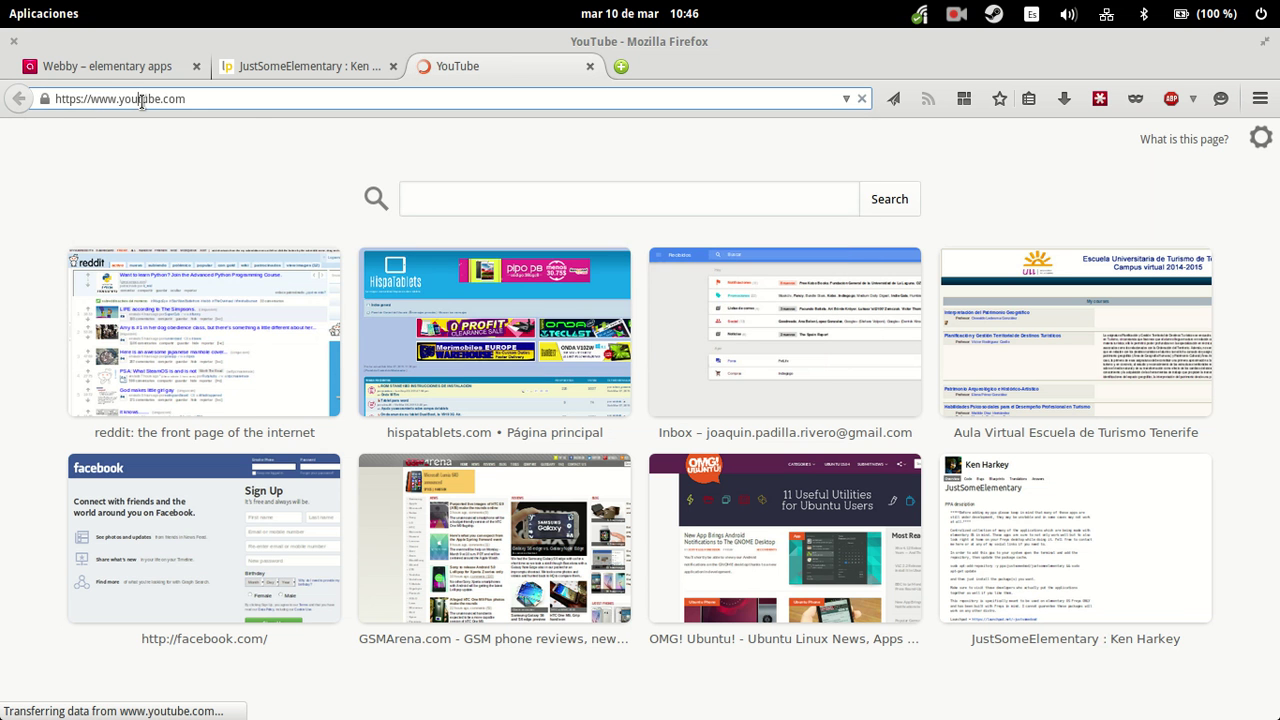
left_click(145, 98)
left_click(152, 98)
key("ctrl+c")
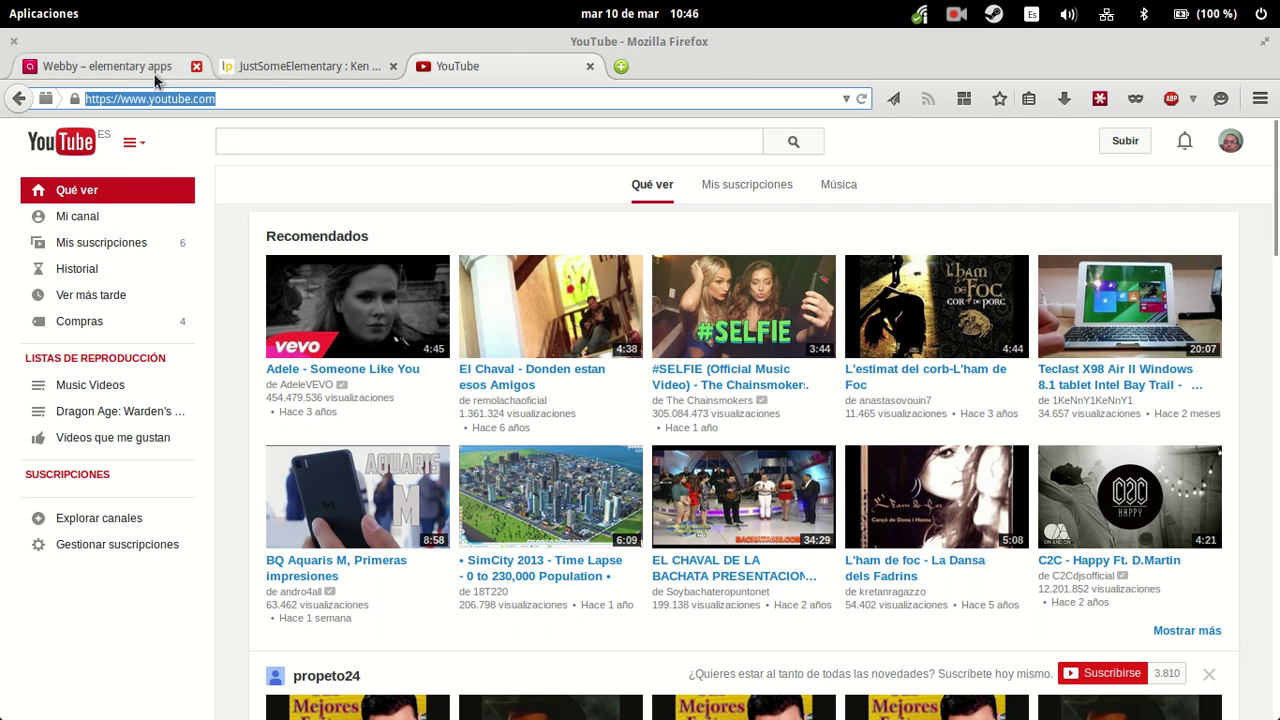
left_click(125, 66)
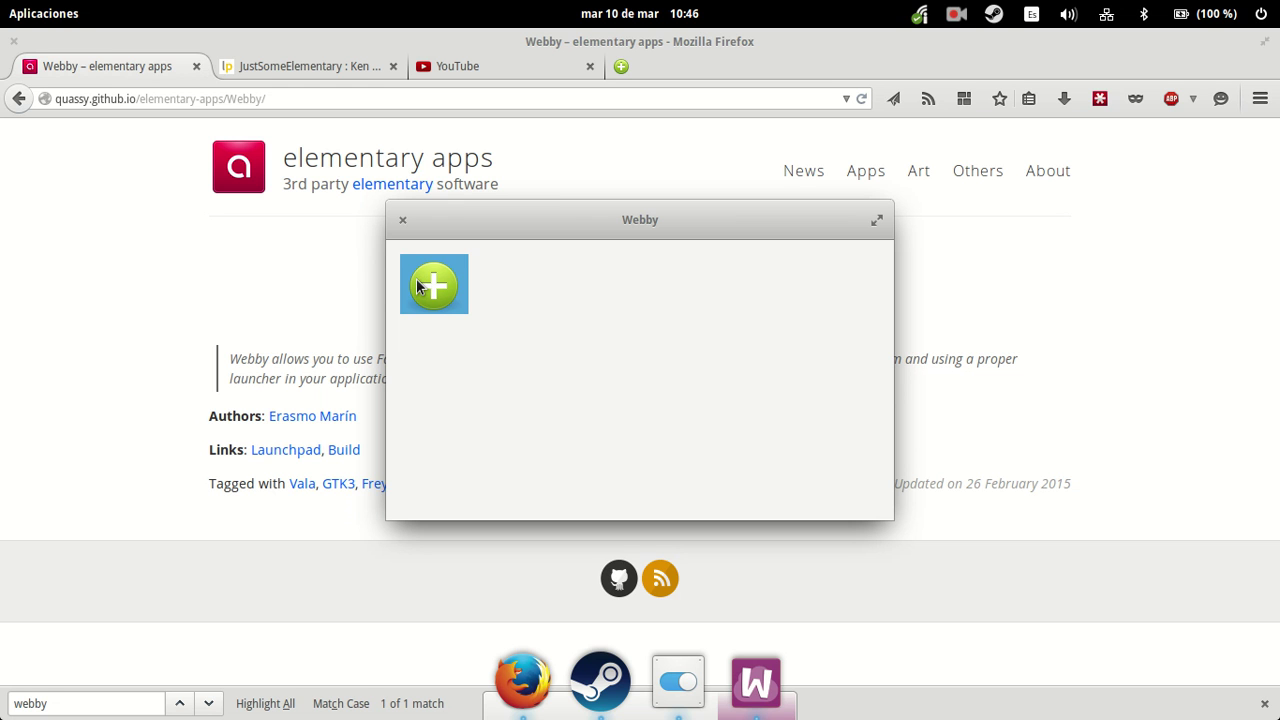
- Create a 'Youtube' web app for the pasted YouTube URL with login information saved
left_click(418, 287)
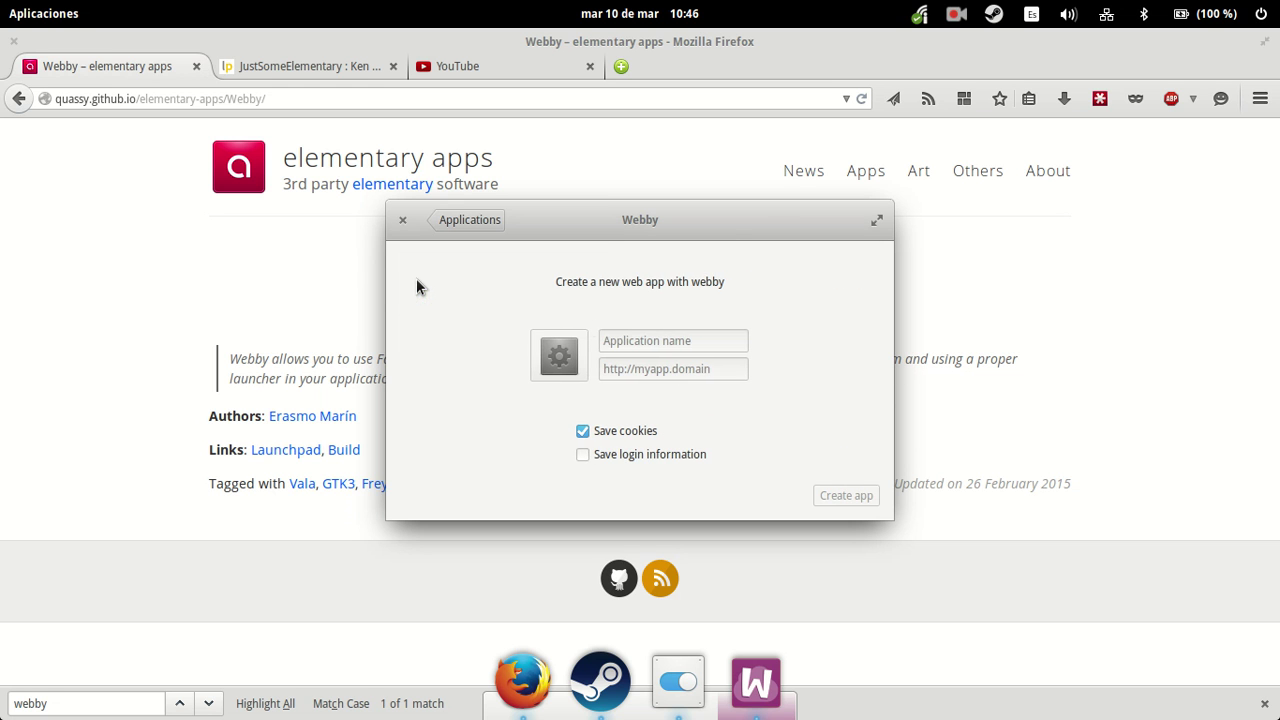
left_click(656, 342)
type("Youtube")
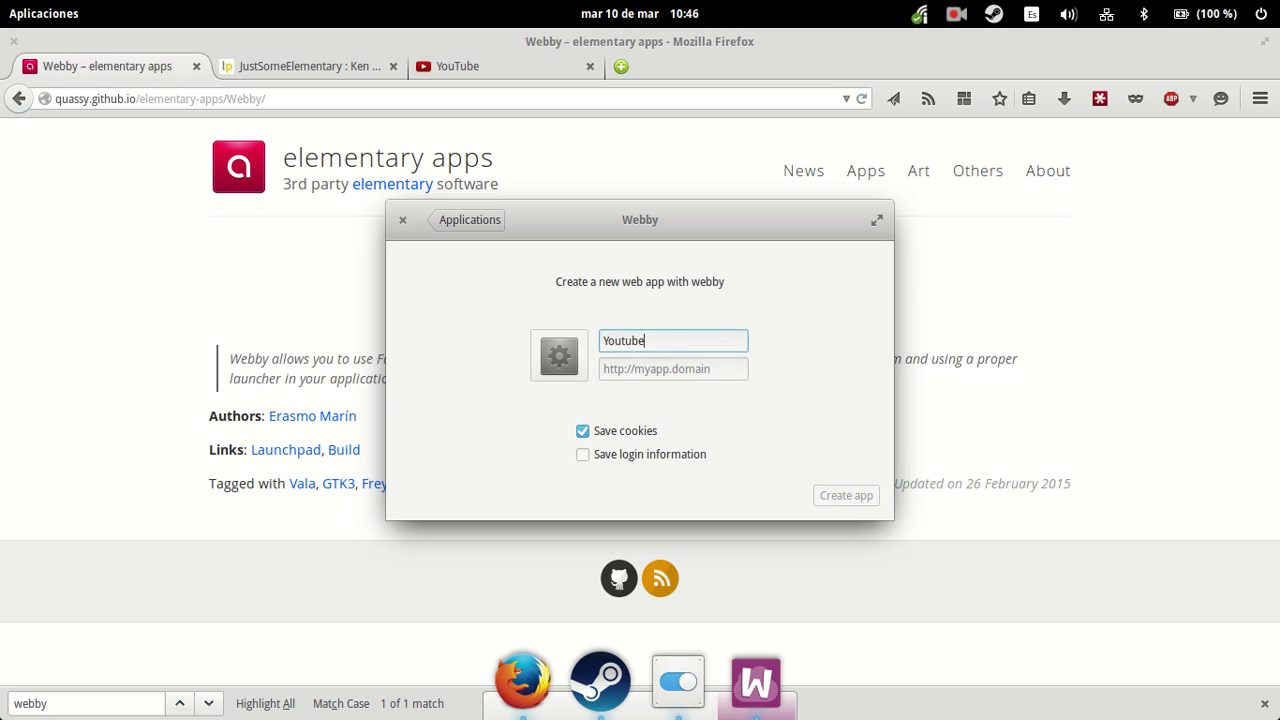
key("Tab")
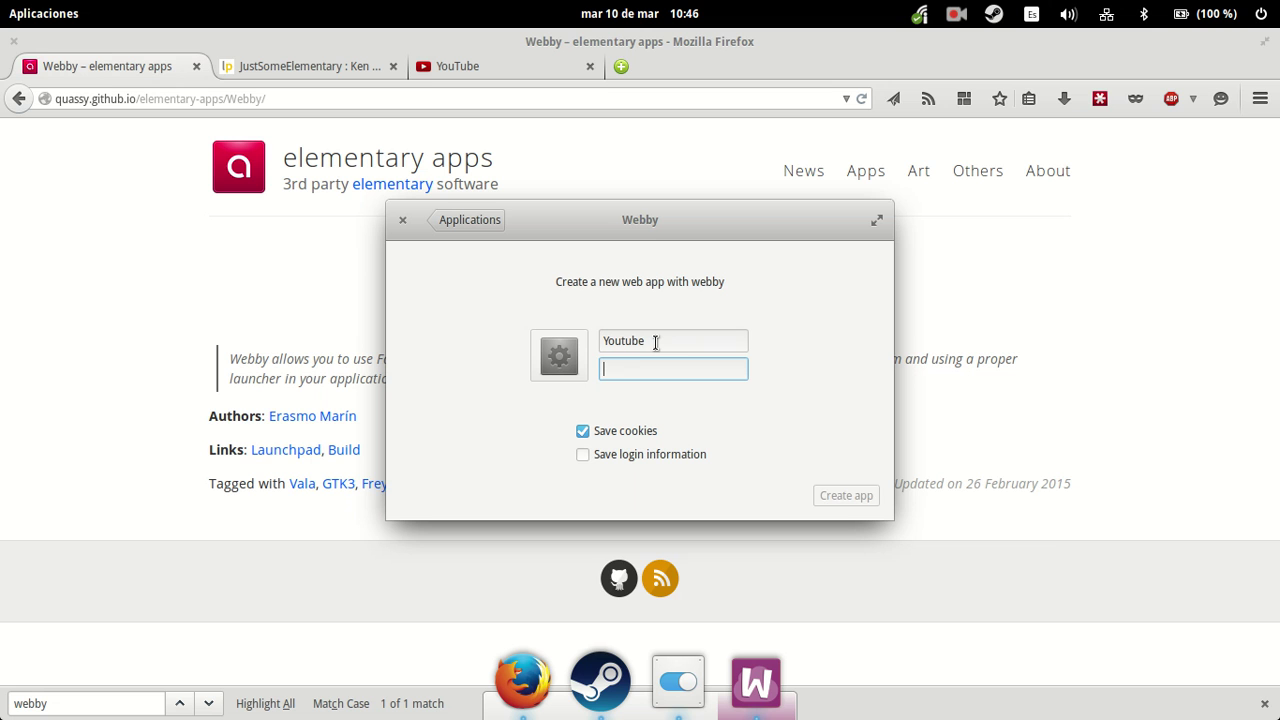
key("ctrl+v")
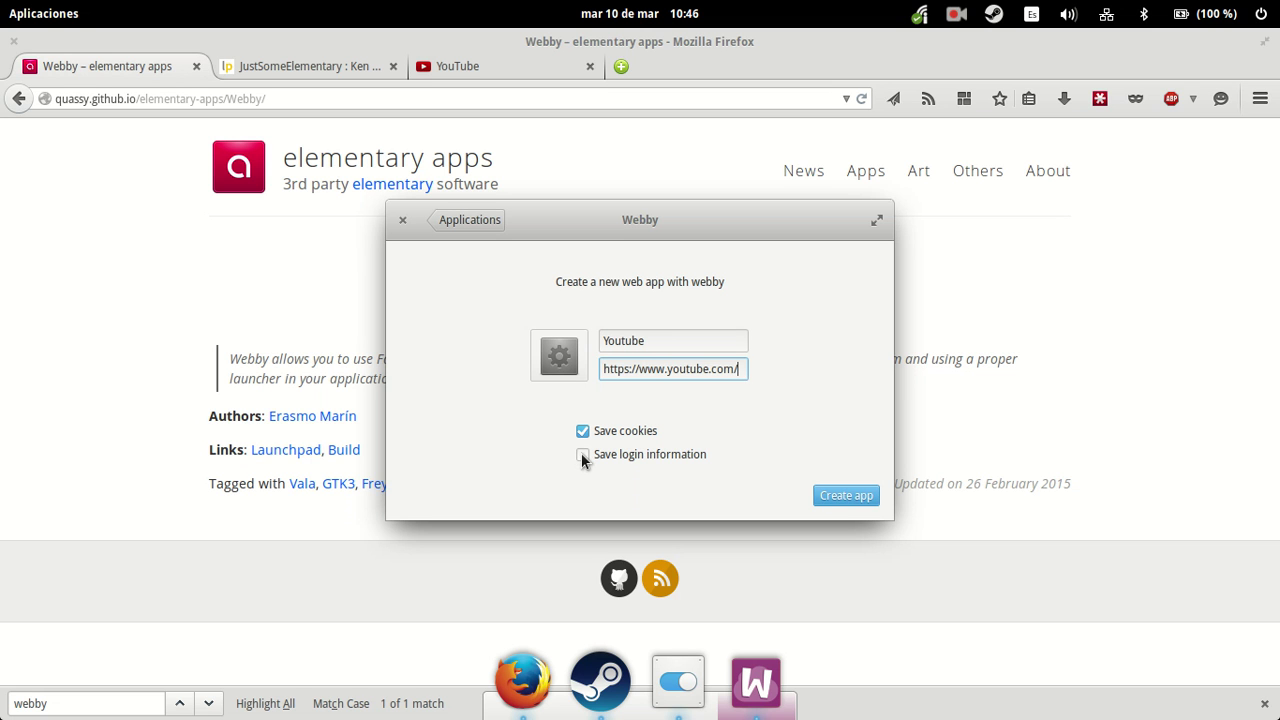
left_click(582, 455)
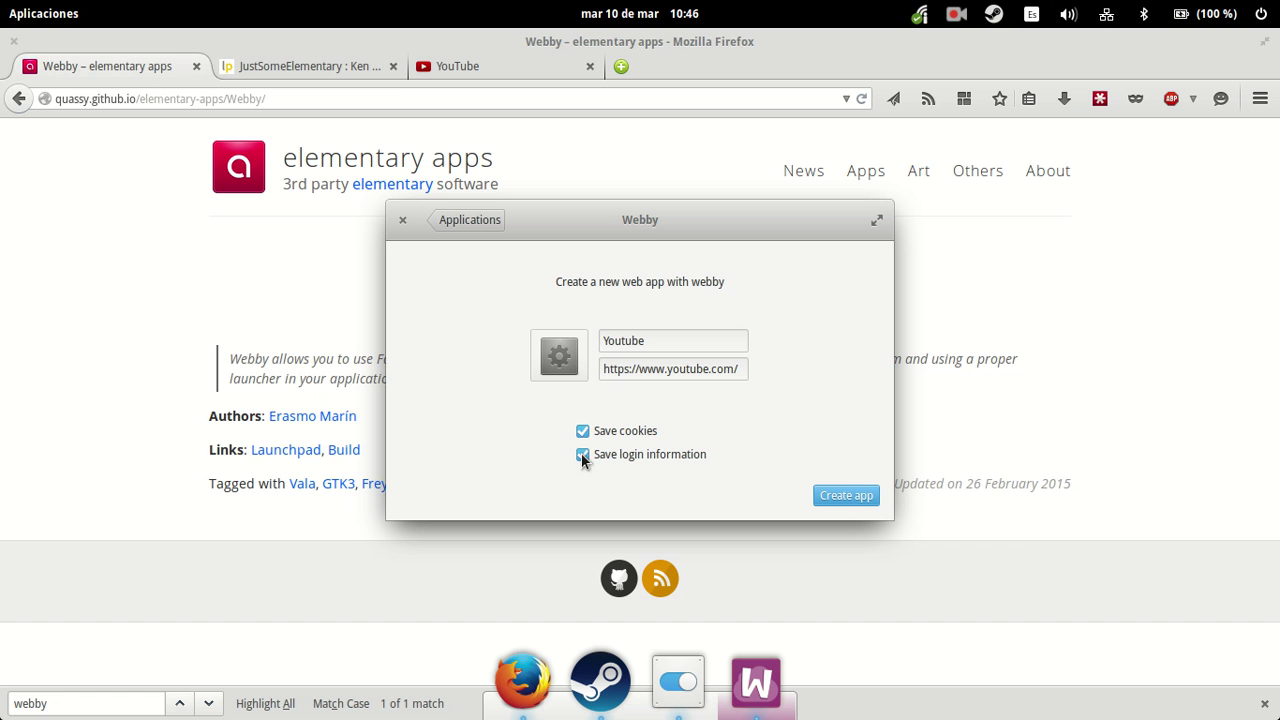
left_click(846, 497)
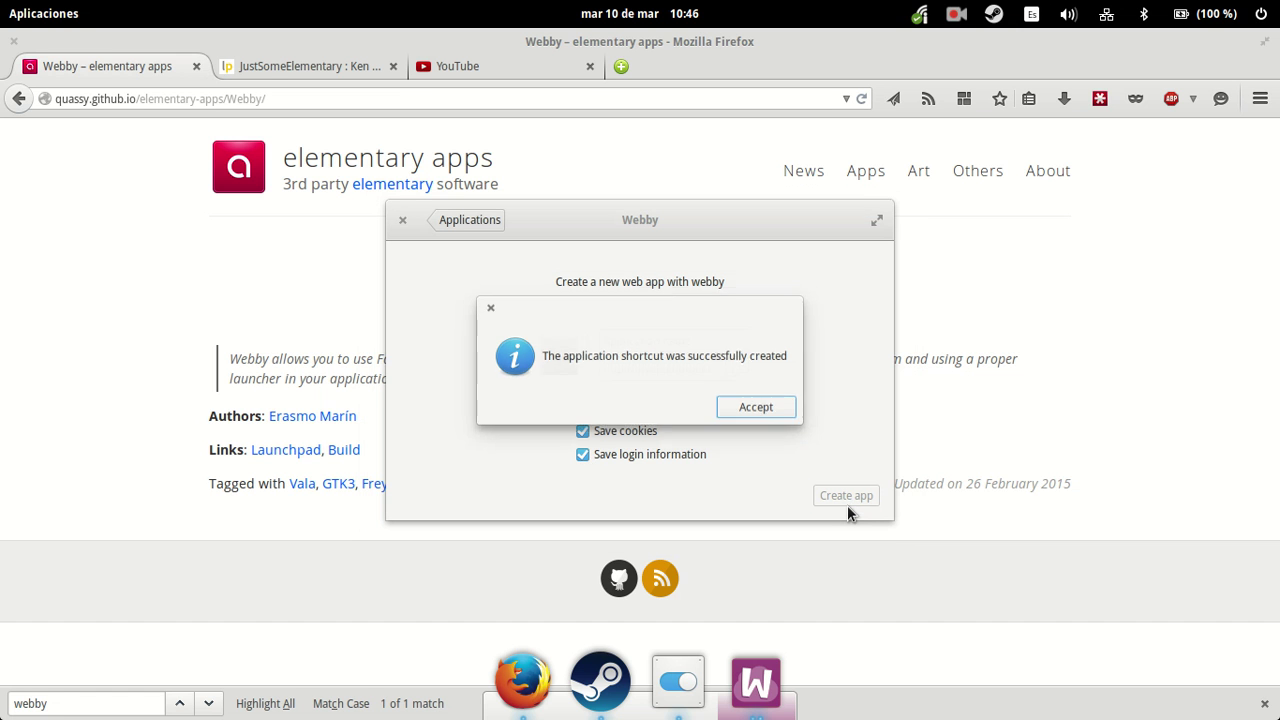
left_click(755, 418)
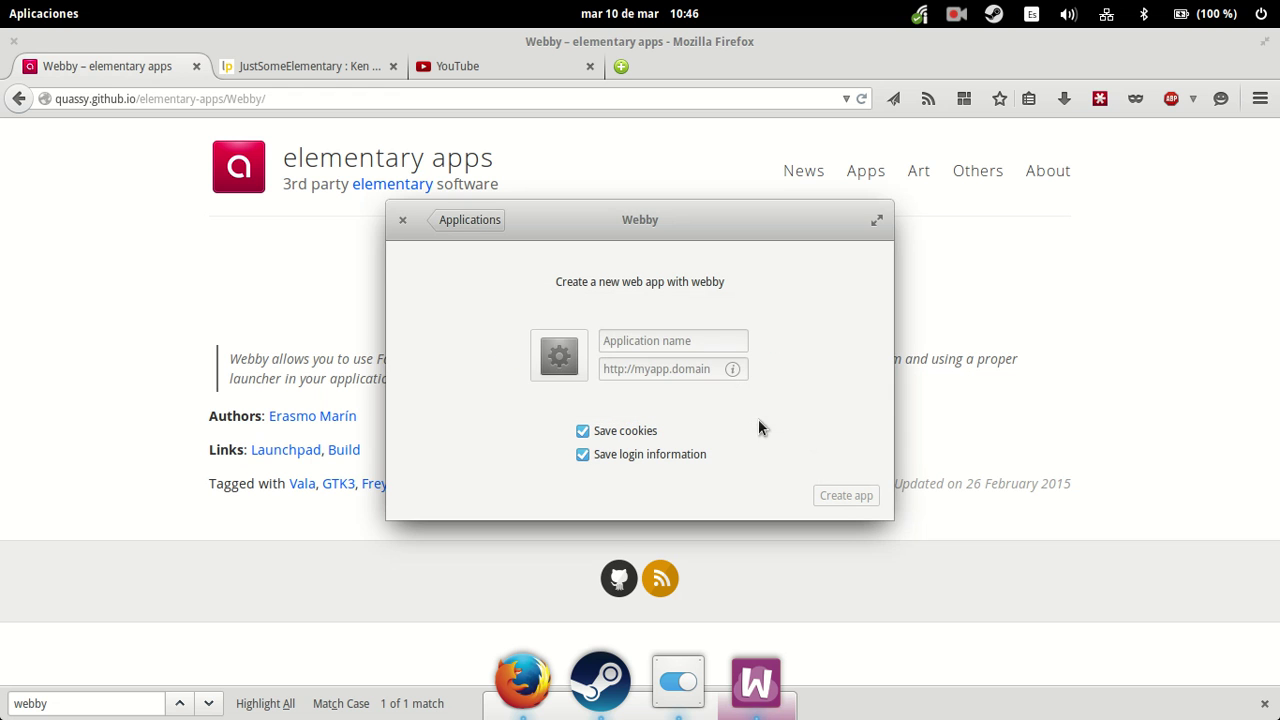
- Close Webby and launch the new Youtube web app from the application launcher
left_click(402, 221)
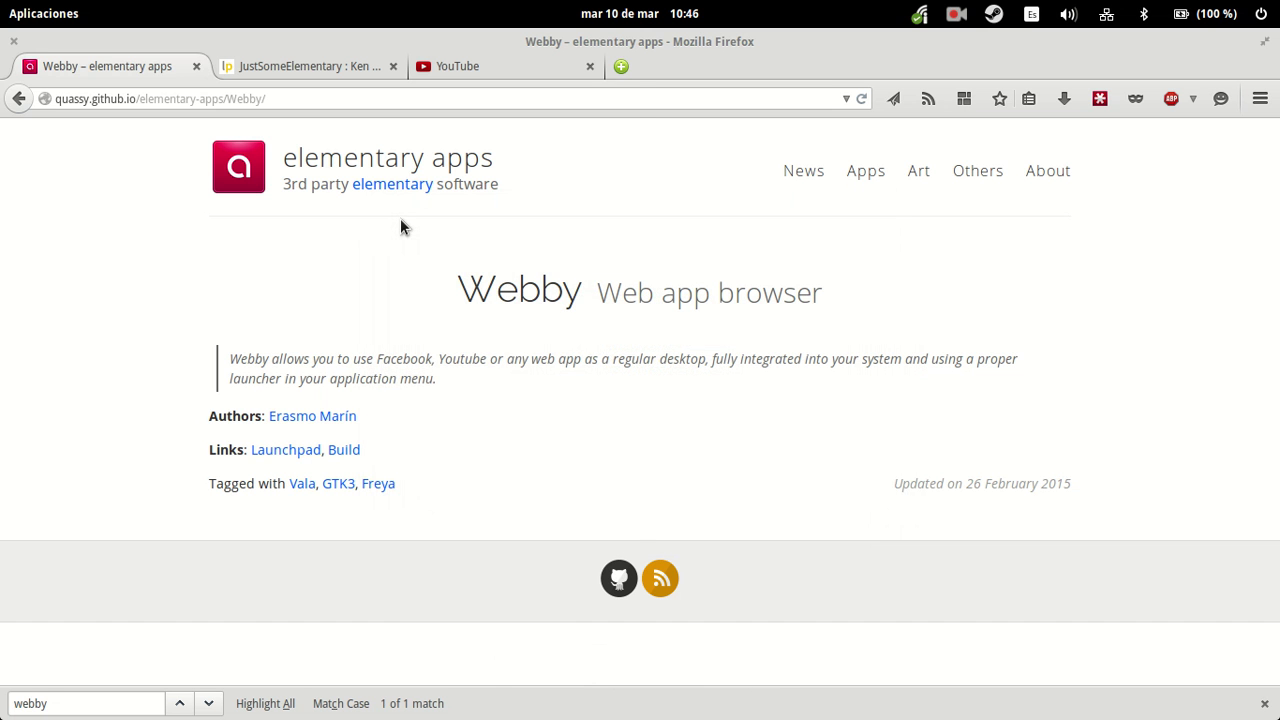
key("super")
type("Yutube")
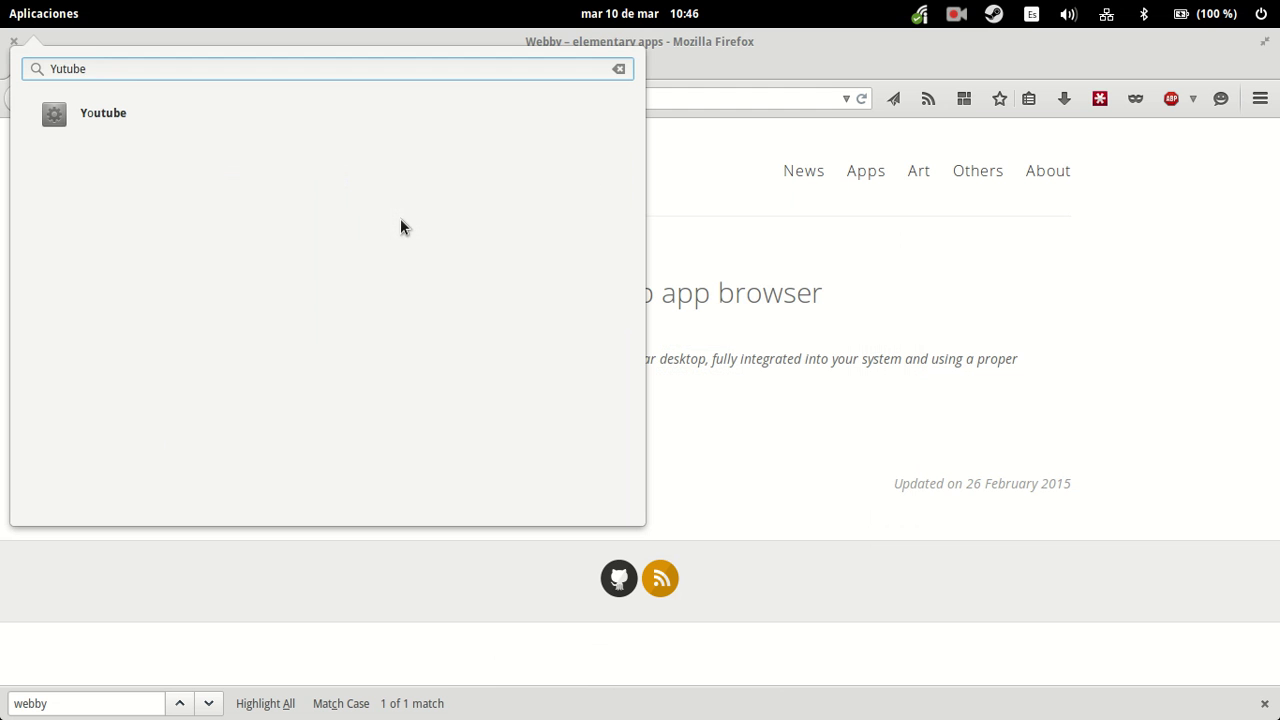
left_click(204, 120)
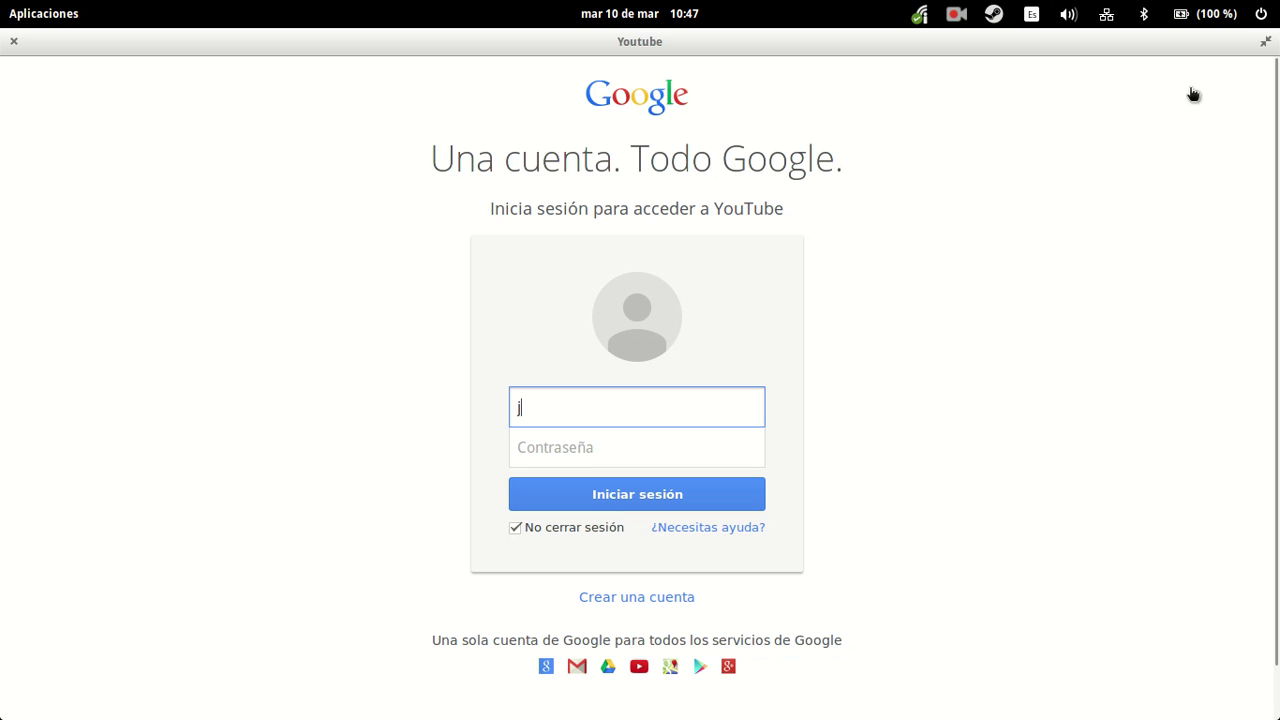
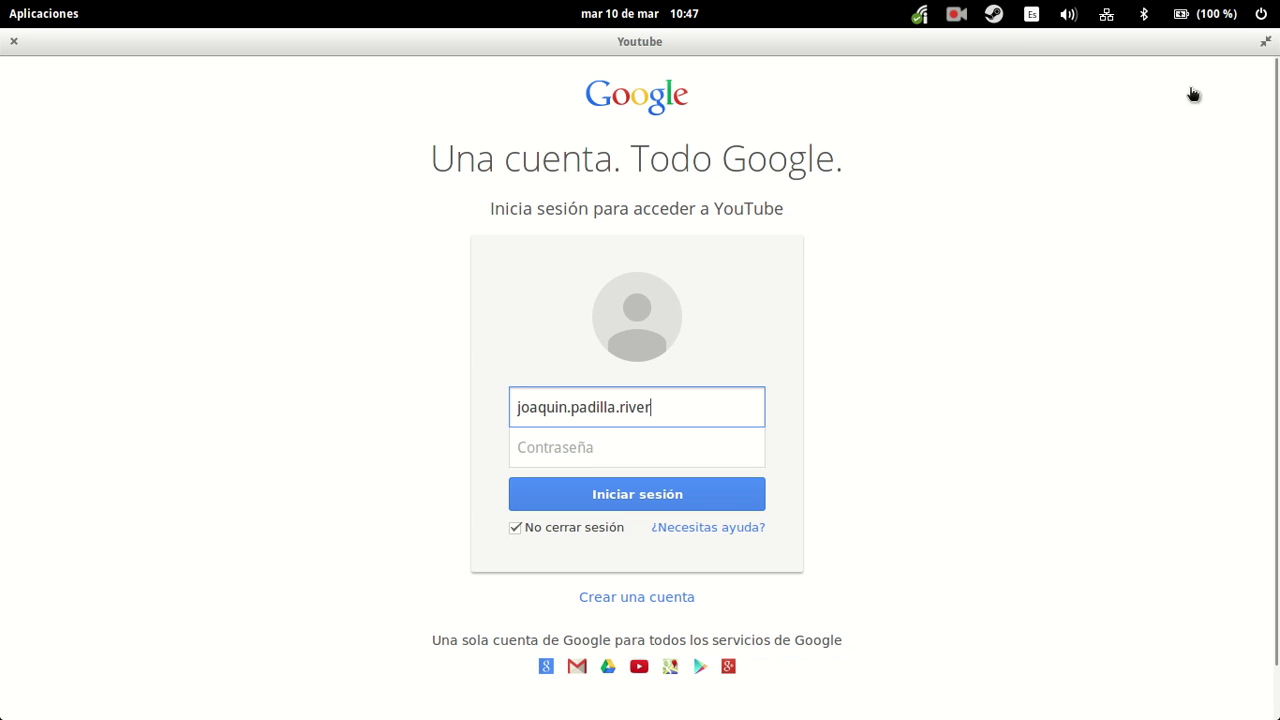
- Sign in to YouTube with the Google account's e-mail and password
key("Tab")
type("********")
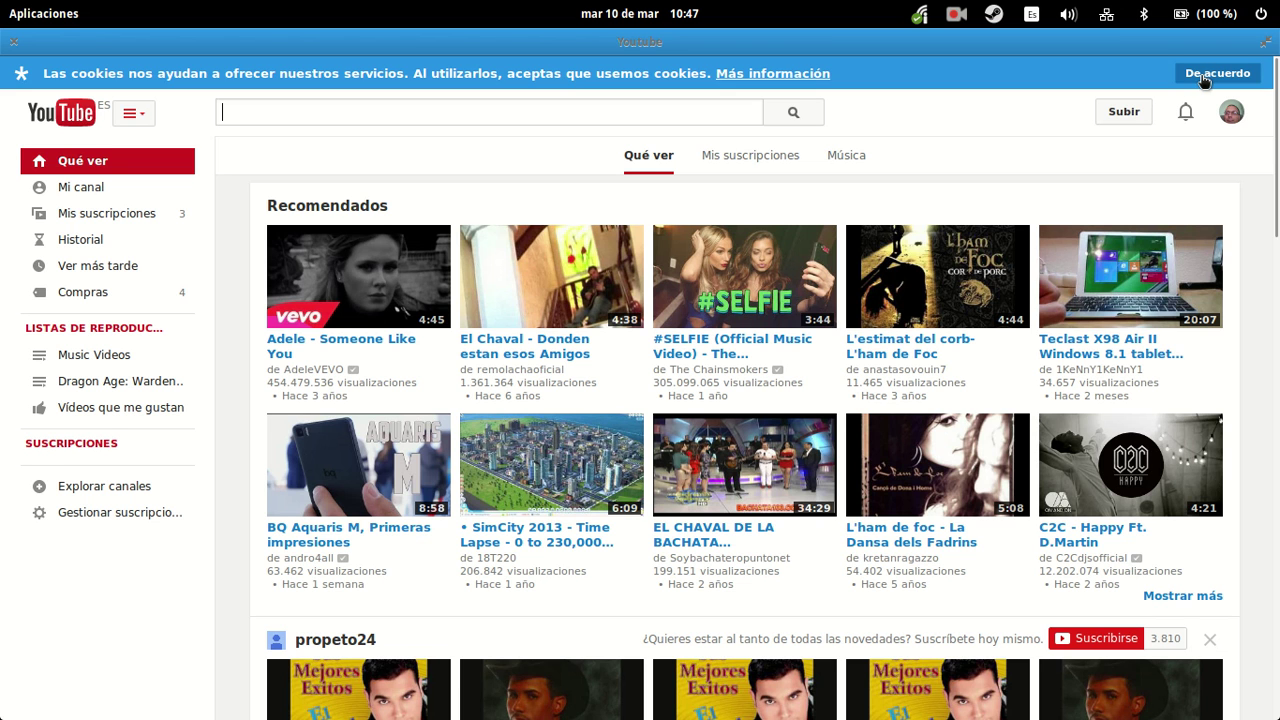
- Accept the 'De acuerdo' cookie banner and scroll the signed-in YouTube home page
left_click(1203, 80)
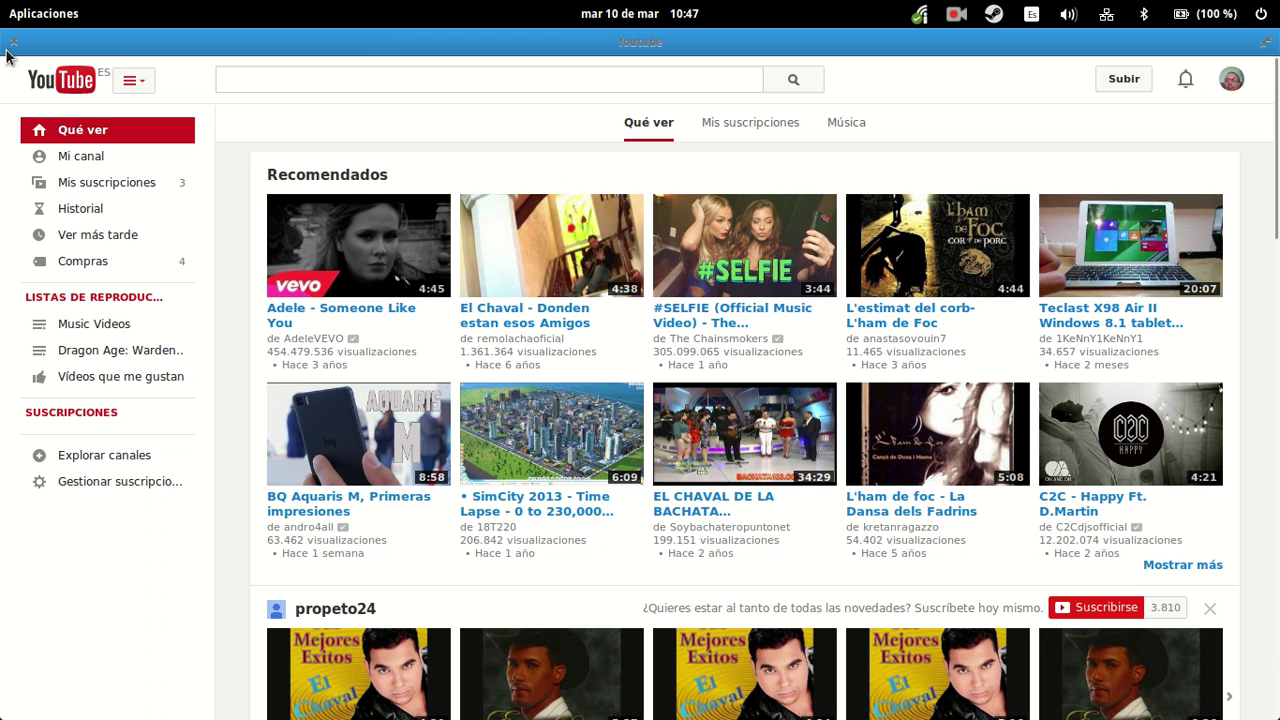
scroll(446, 285, "down", 3)
scroll(448, 296, "up", 3)
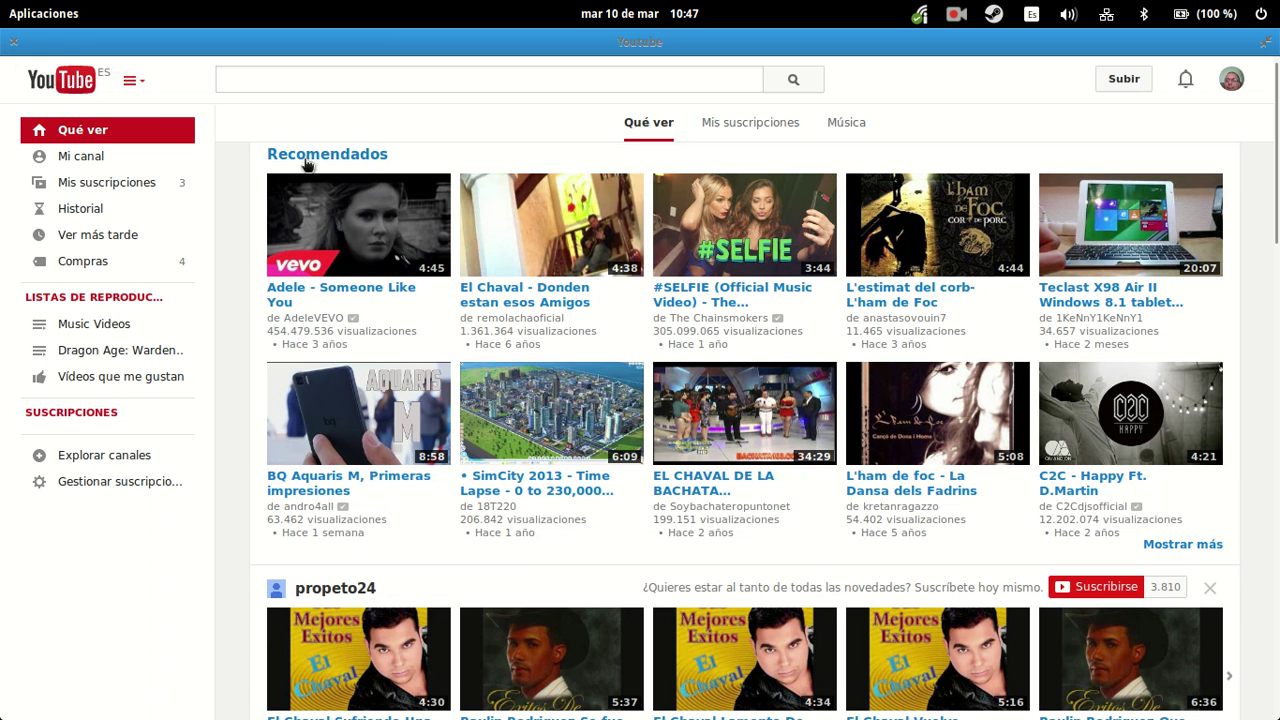
- Close the YouTube web app window and restore Firefox to a smaller window
left_click(13, 44)
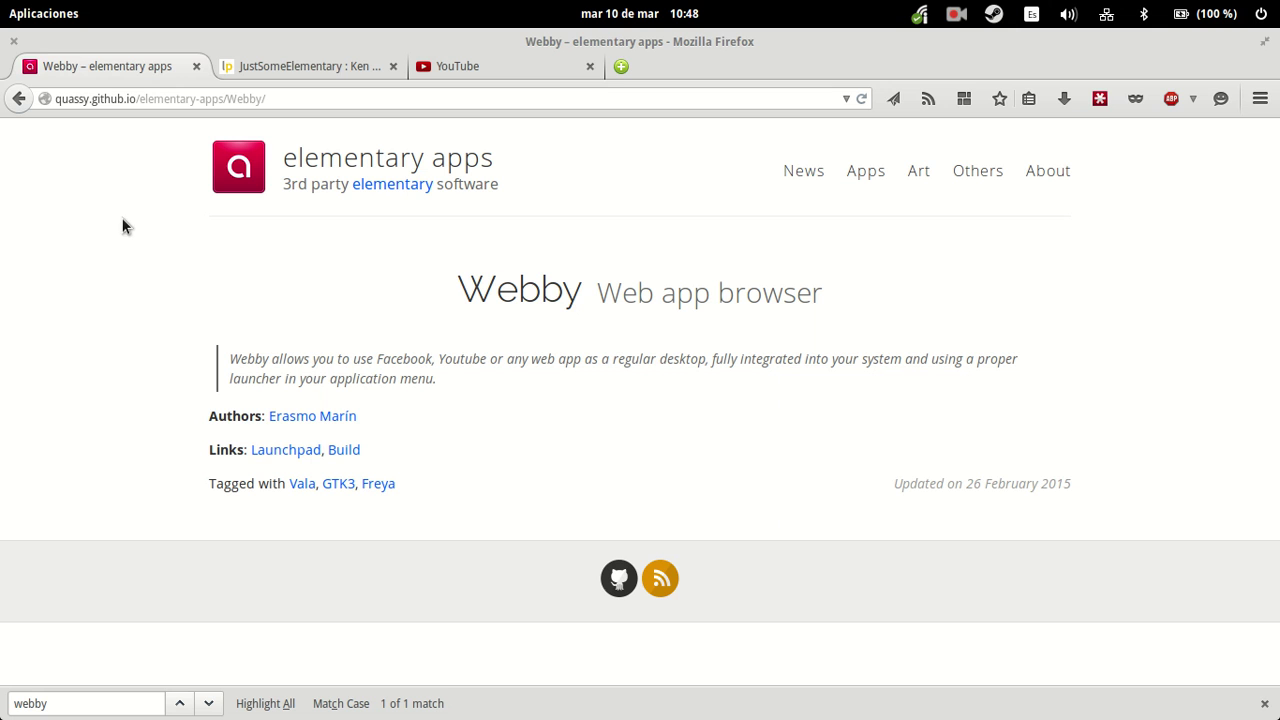
double_click(362, 46)
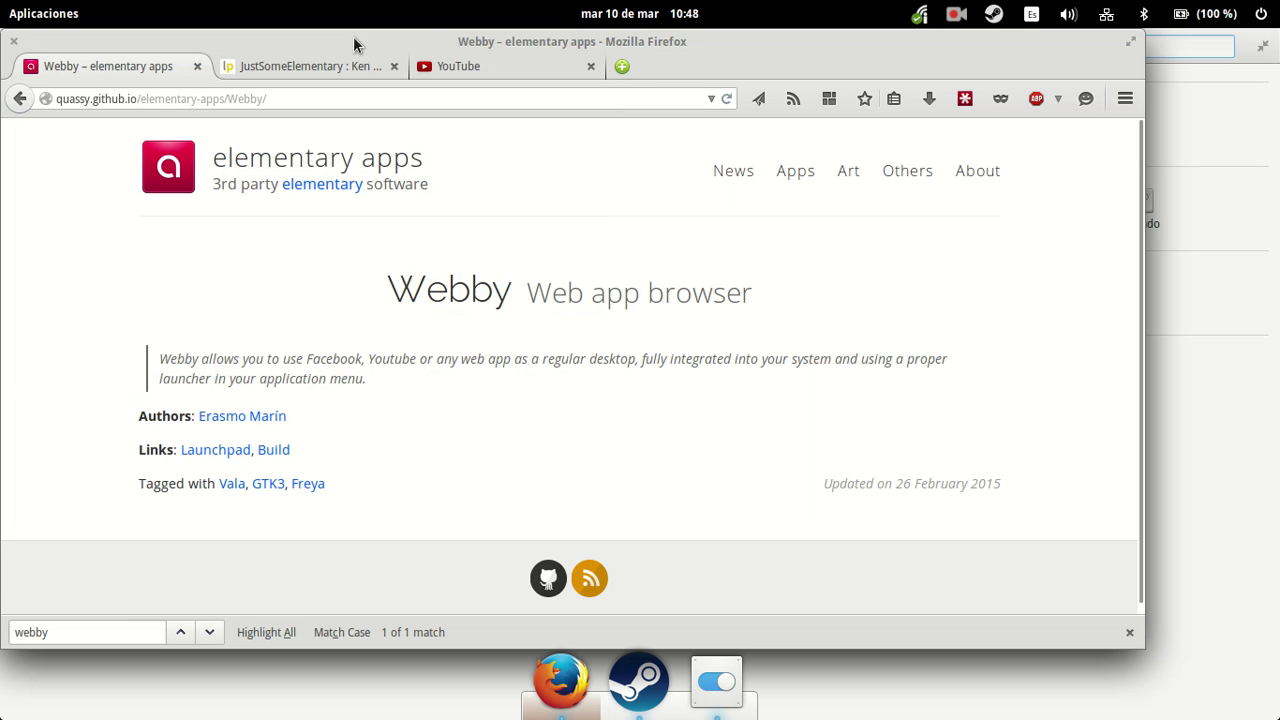
left_click(428, 96)
- Relaunch Webby from Aplicaciones to show its saved web app list
left_click(43, 14)
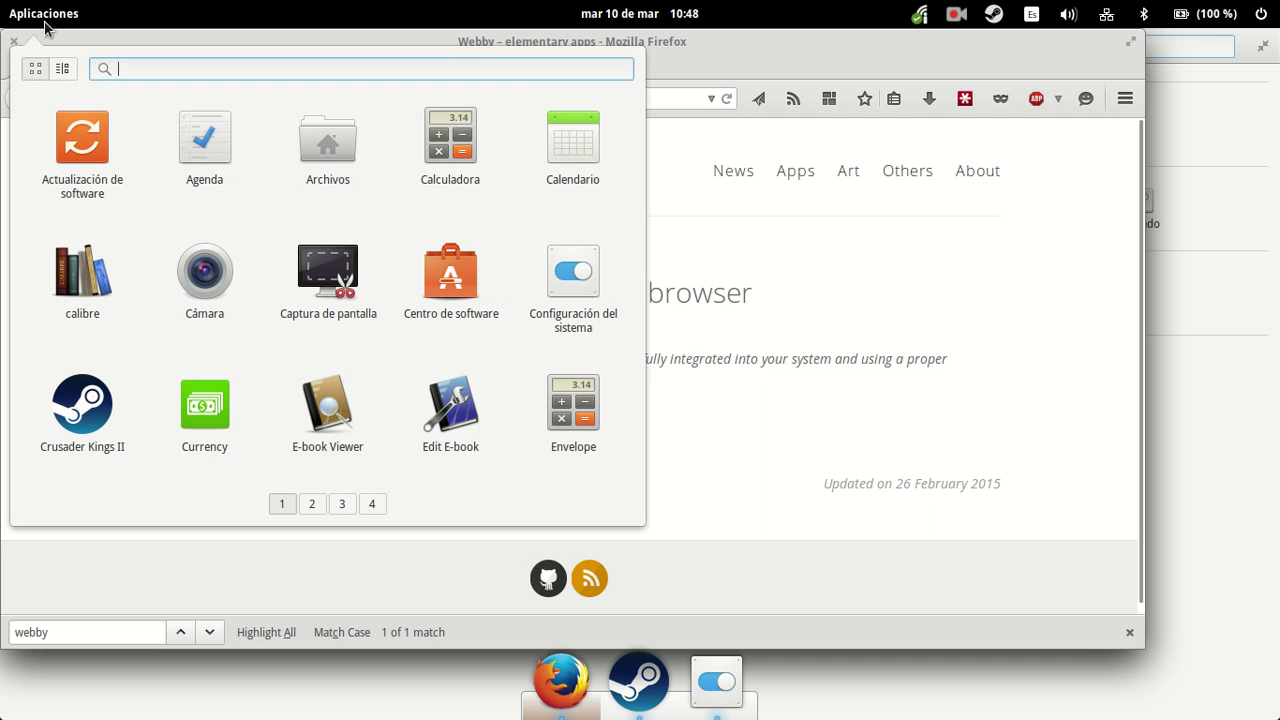
type("webby")
left_click(178, 123)
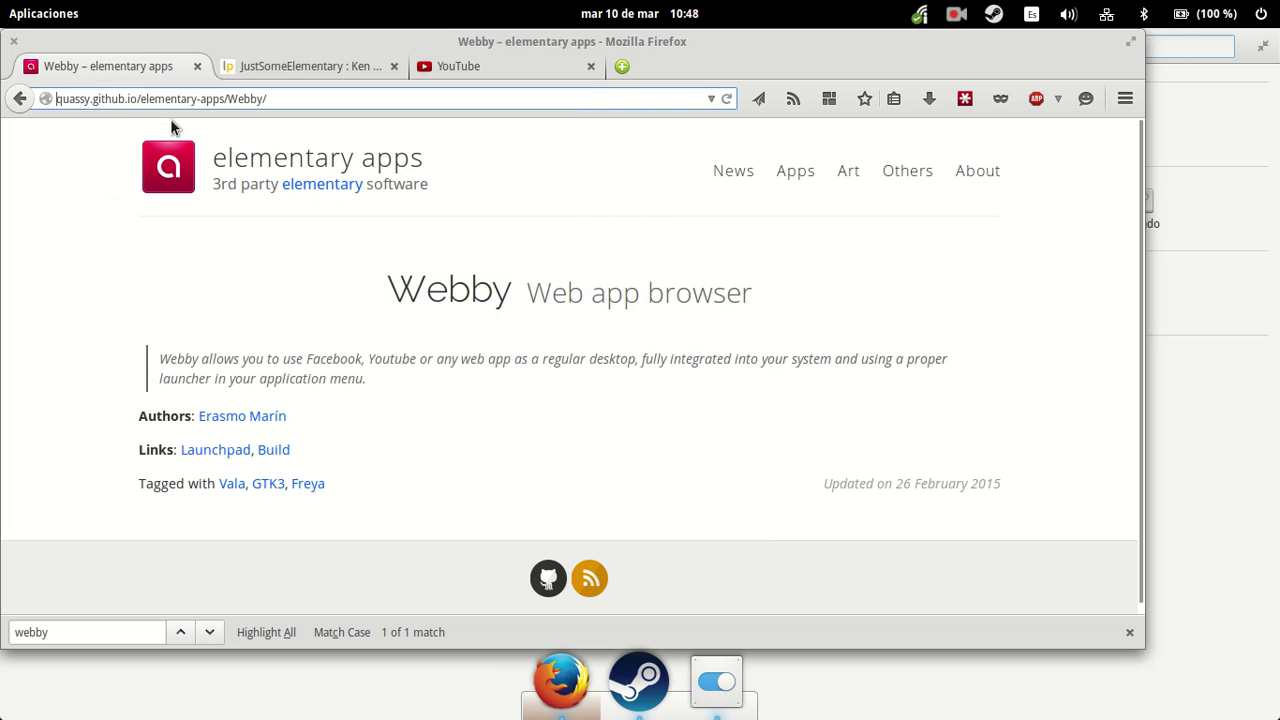
- Close Firefox, remove the Youtube web app via its gear menu, and close Webby
left_click(14, 42)
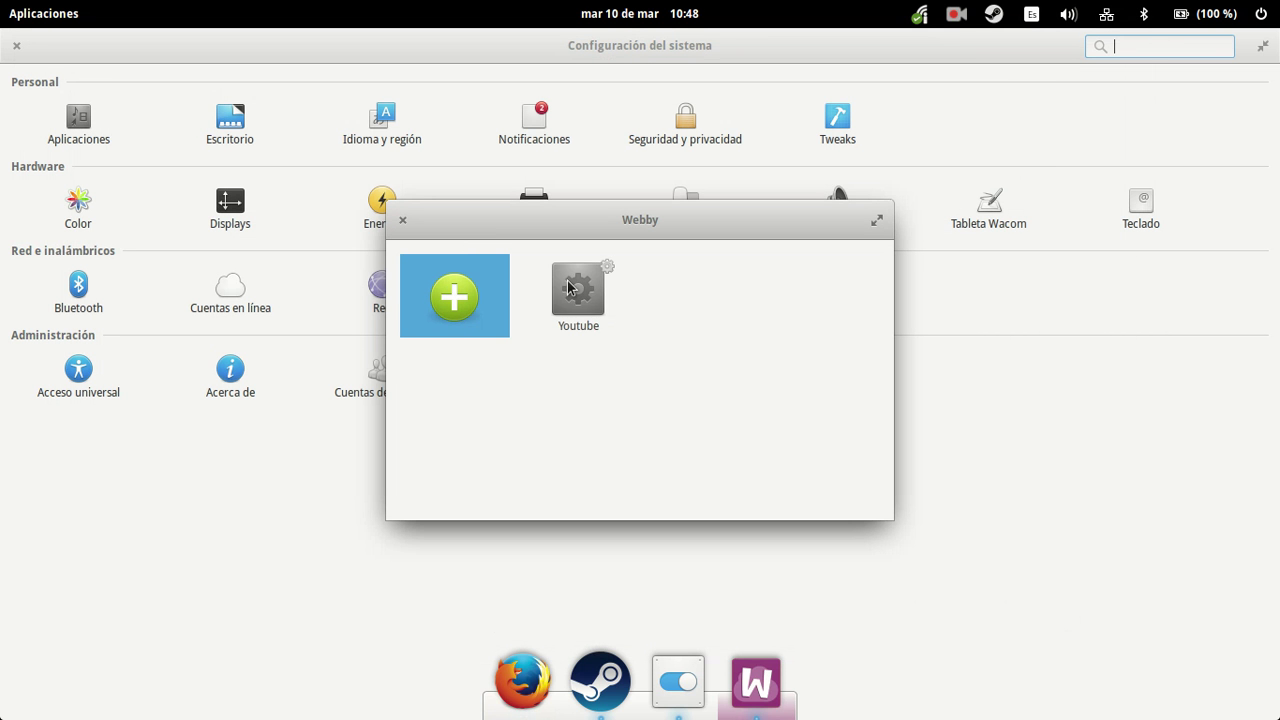
left_click(568, 289)
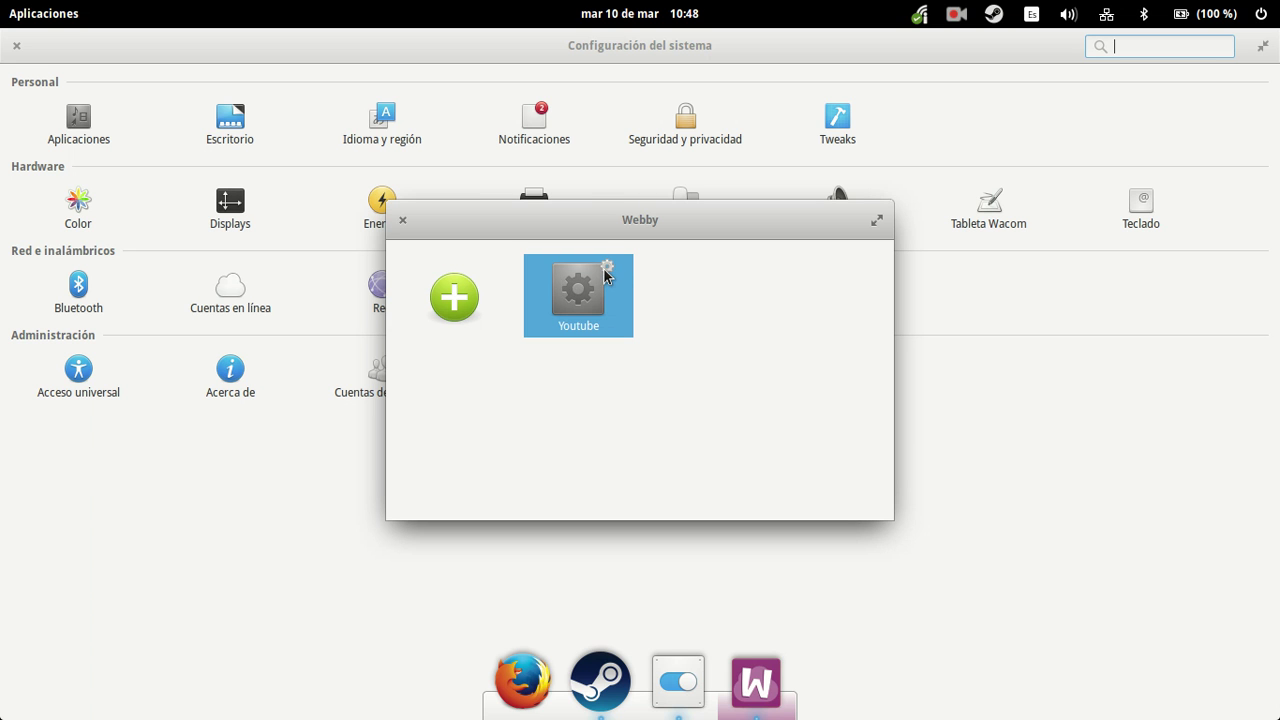
left_click(605, 270)
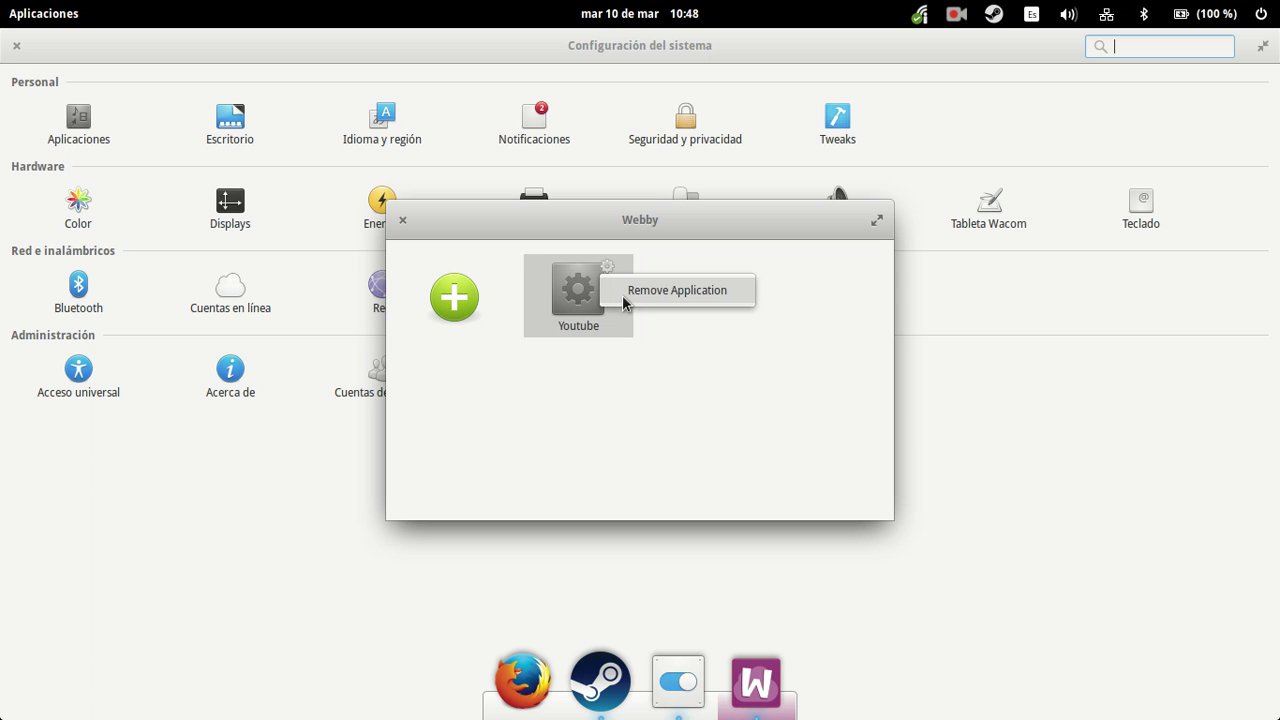
left_click(623, 297)
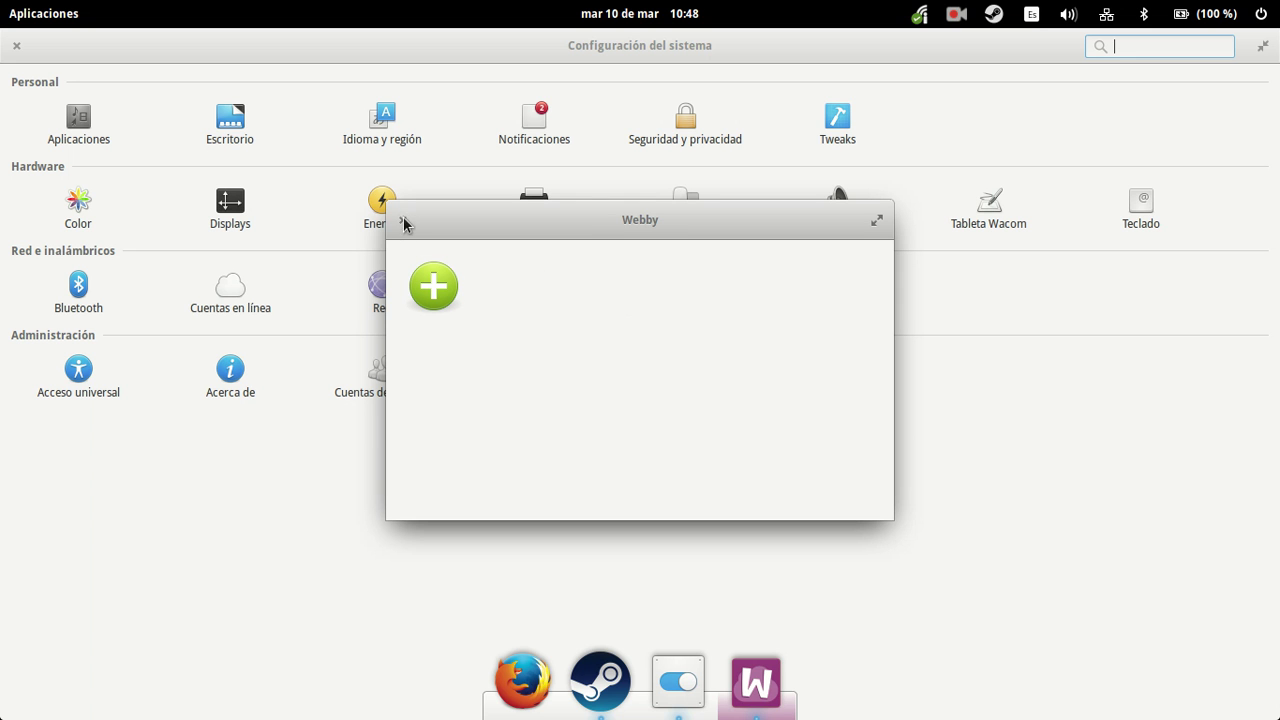
left_click(404, 219)
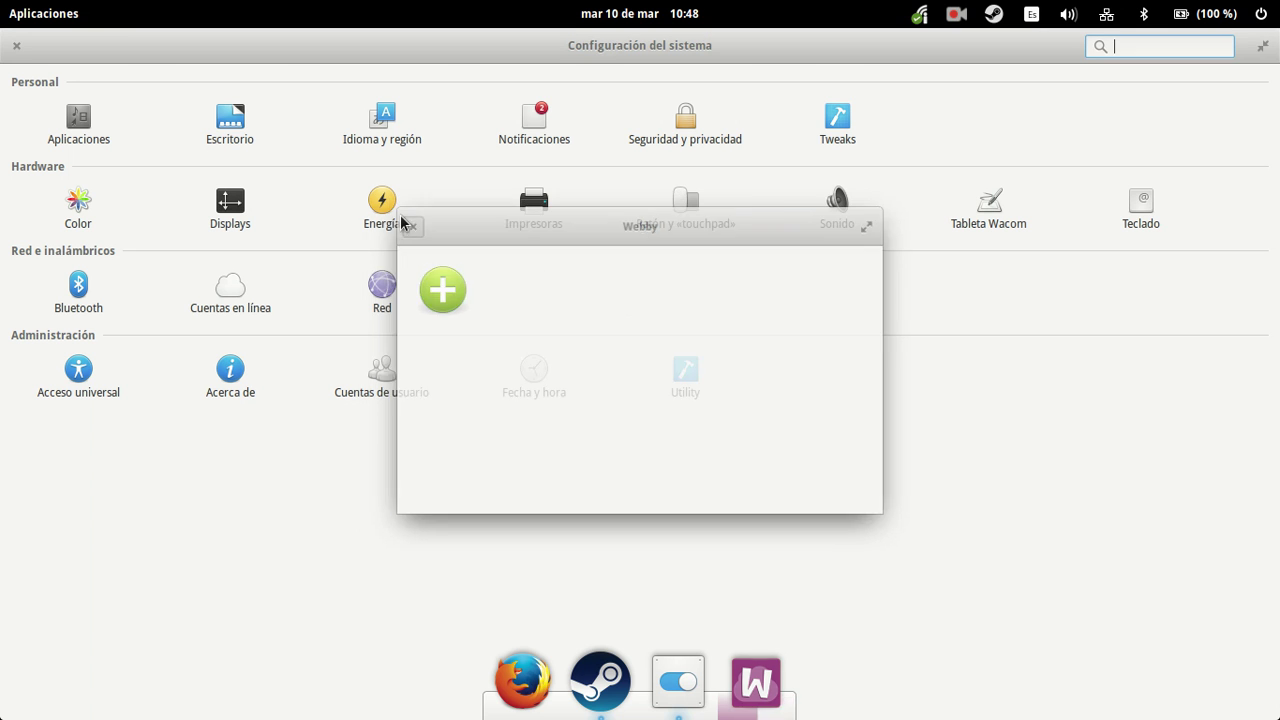
- Close System Settings, reopen Firefox from the dock, and maximize it
left_click(16, 46)
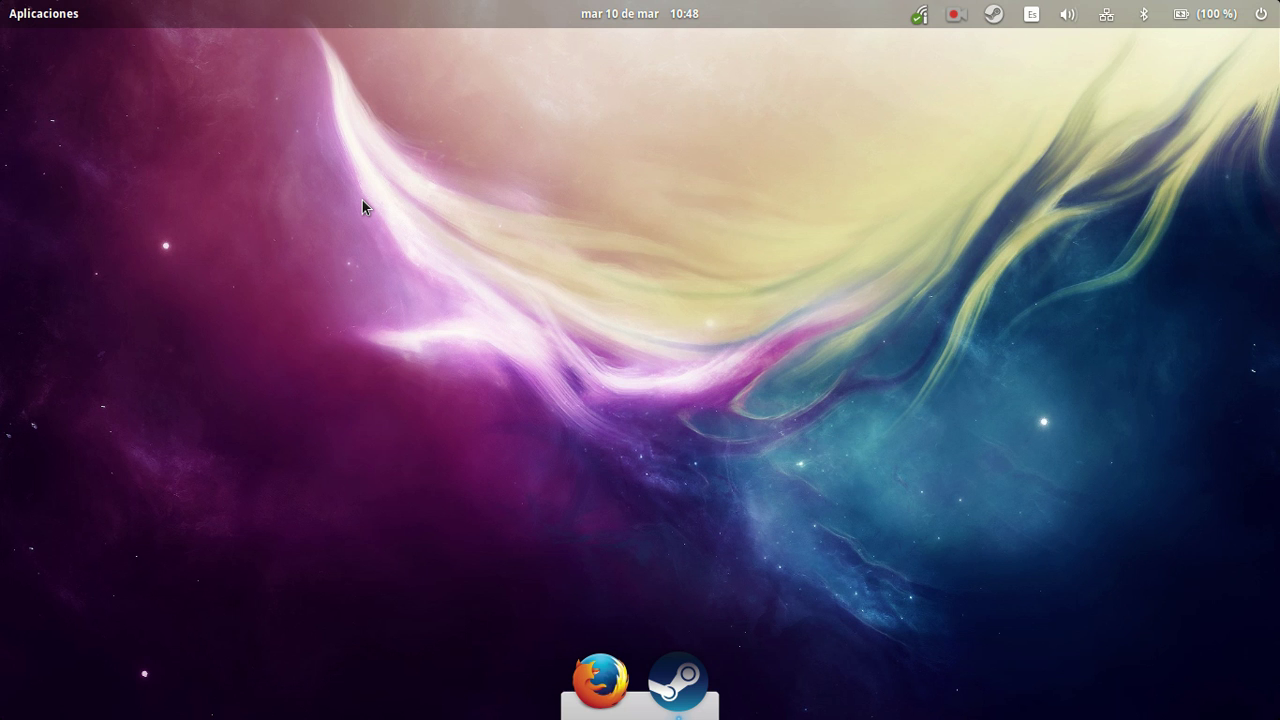
left_click(589, 690)
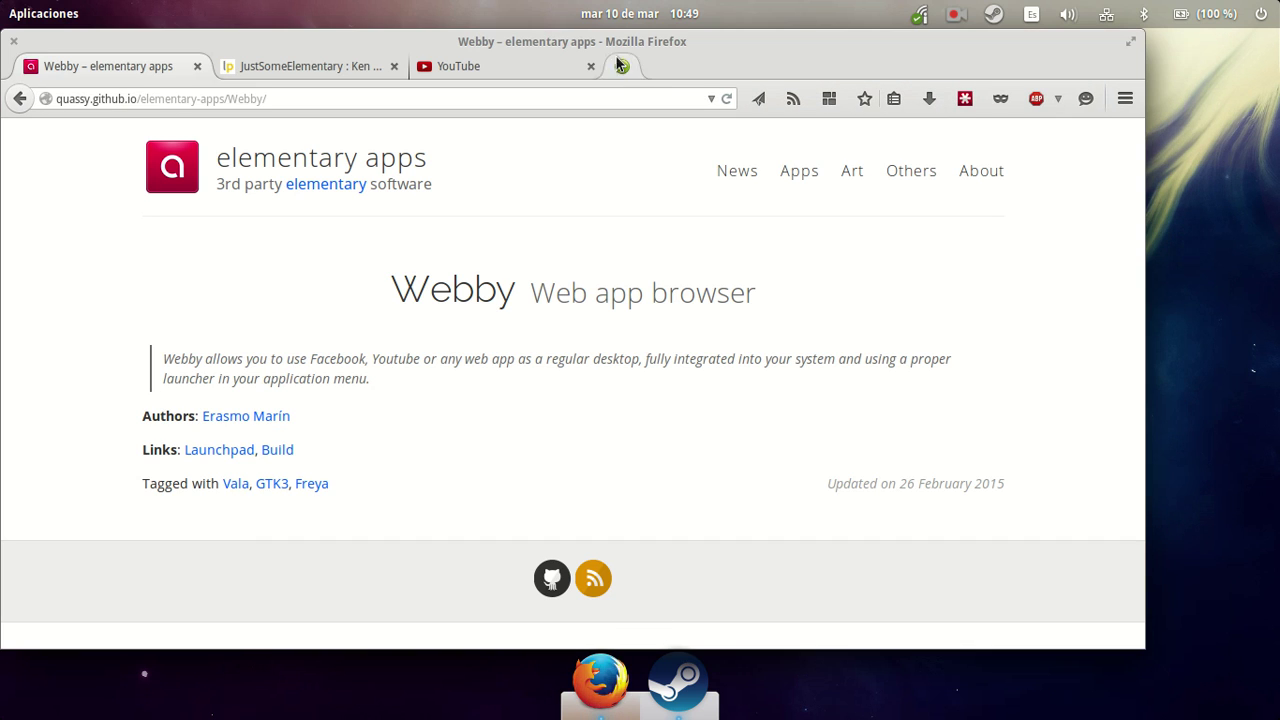
double_click(607, 42)
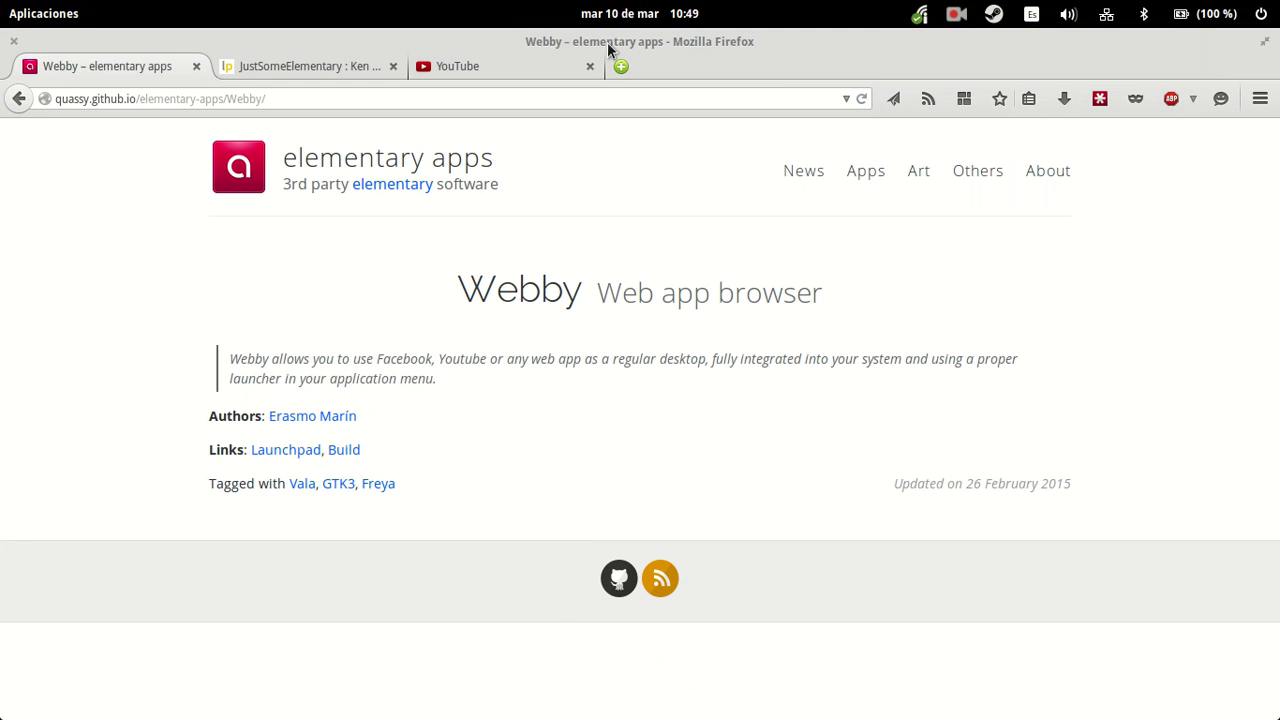